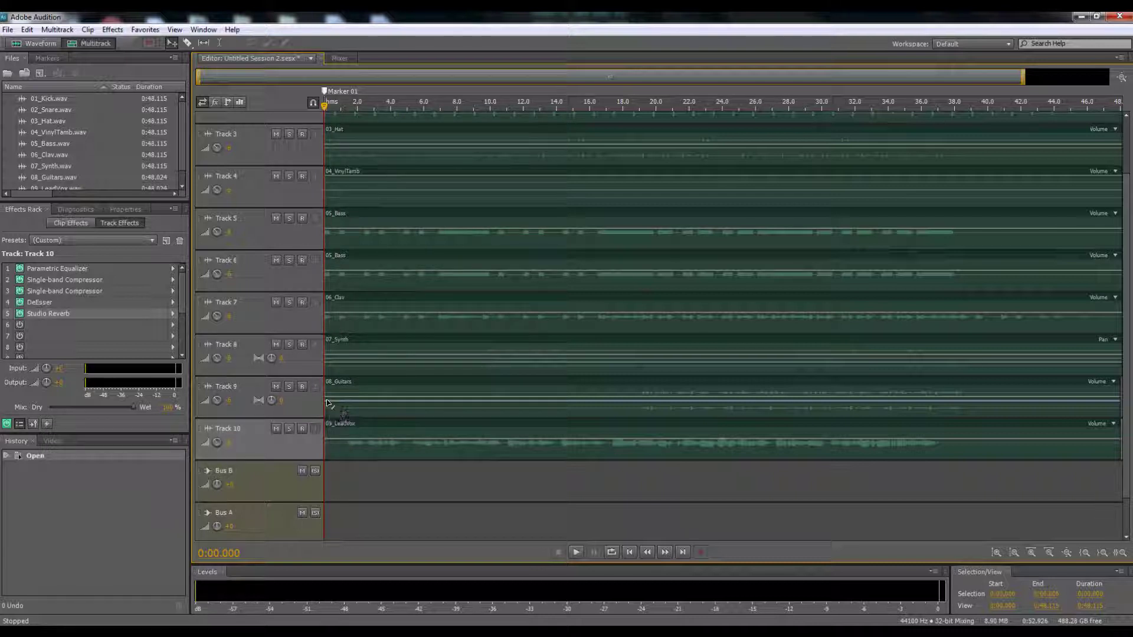
Step: Bypass Track 10's Parametric Equalizer, both Single-band Compressors, DeEsser and Studio Reverb
scroll(297, 413, "down", 5)
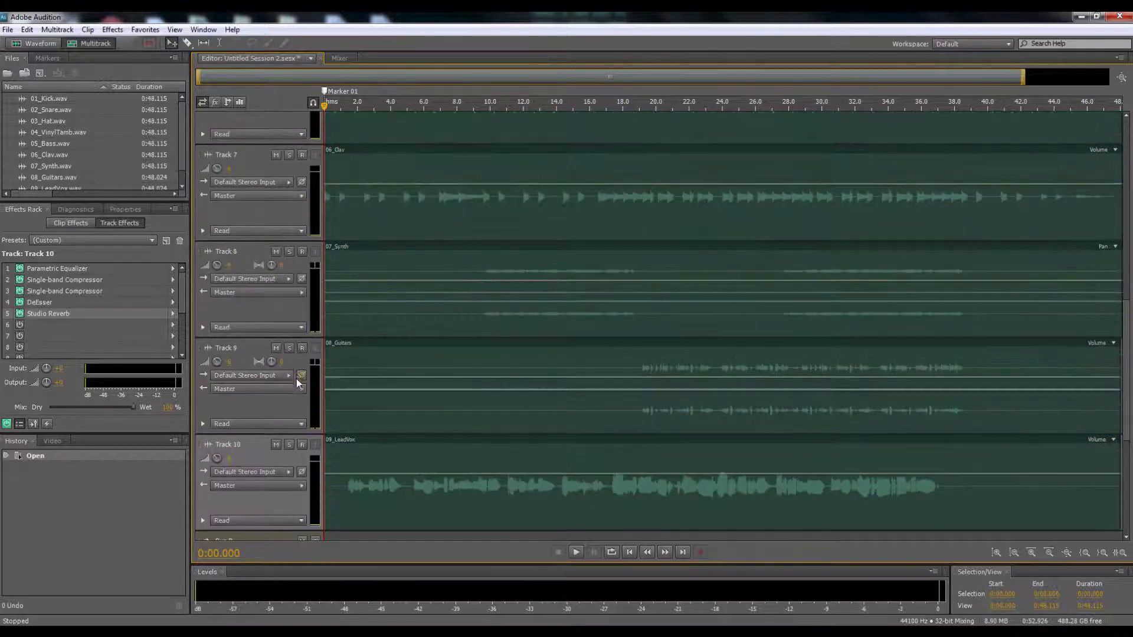
scroll(298, 375, "down", 2)
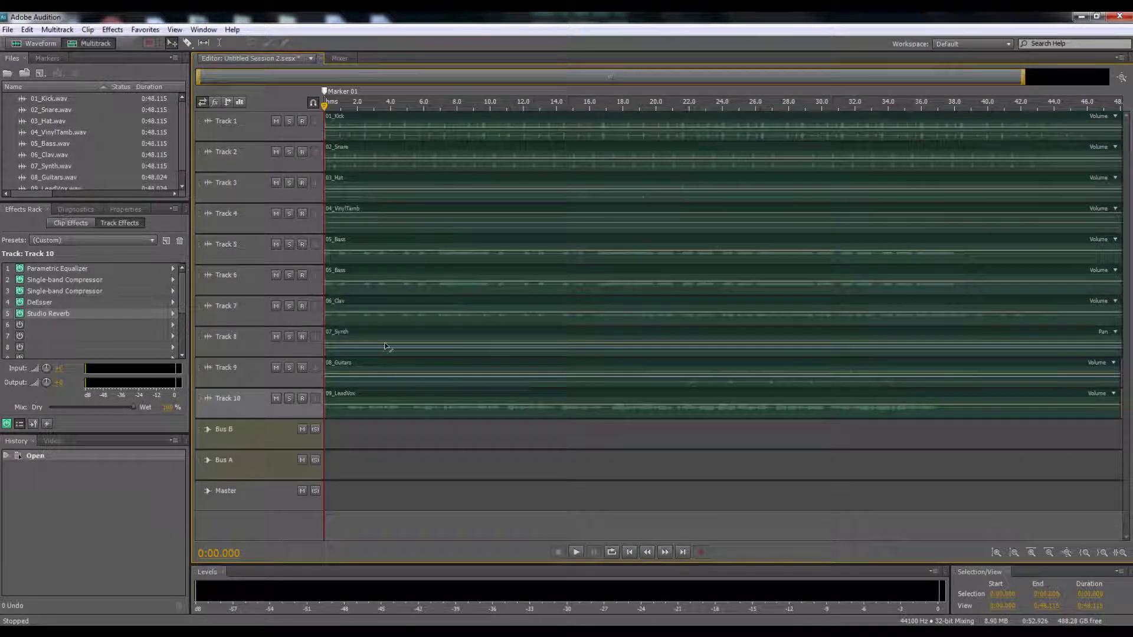
scroll(258, 409, "up", 3)
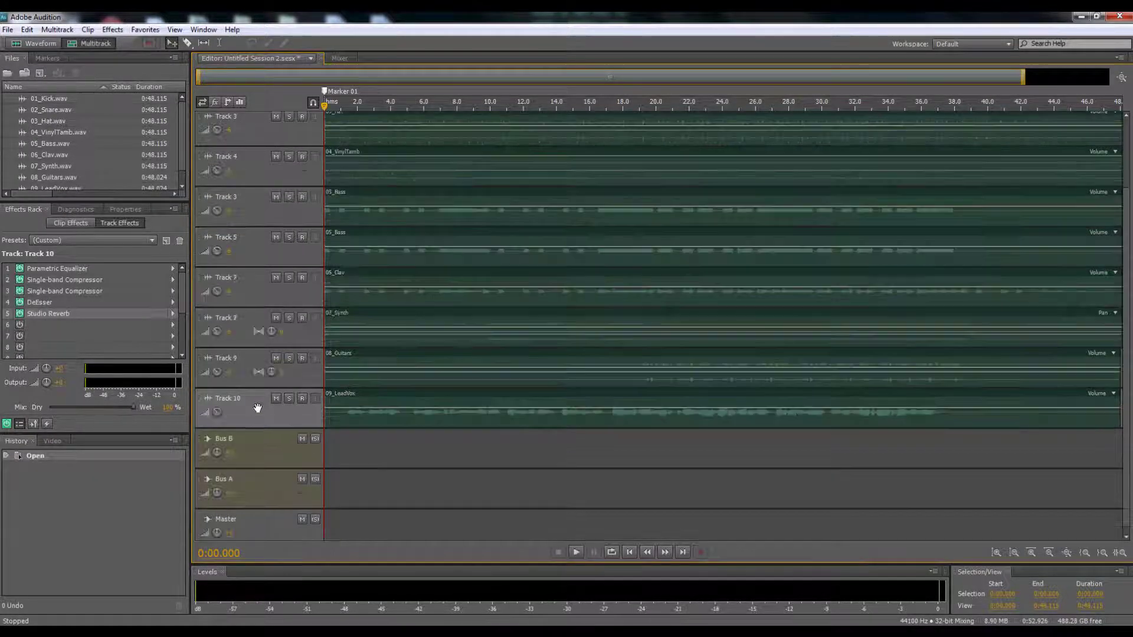
left_click(19, 268)
left_click(19, 280)
left_click(19, 291)
left_click(19, 302)
left_click(20, 313)
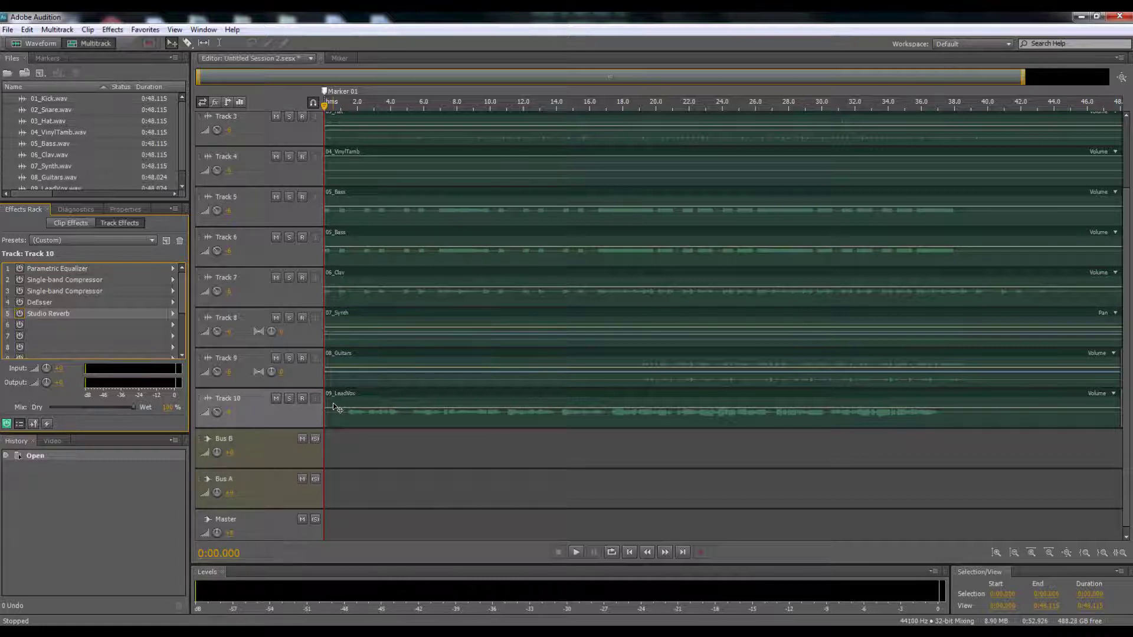
left_click(227, 414)
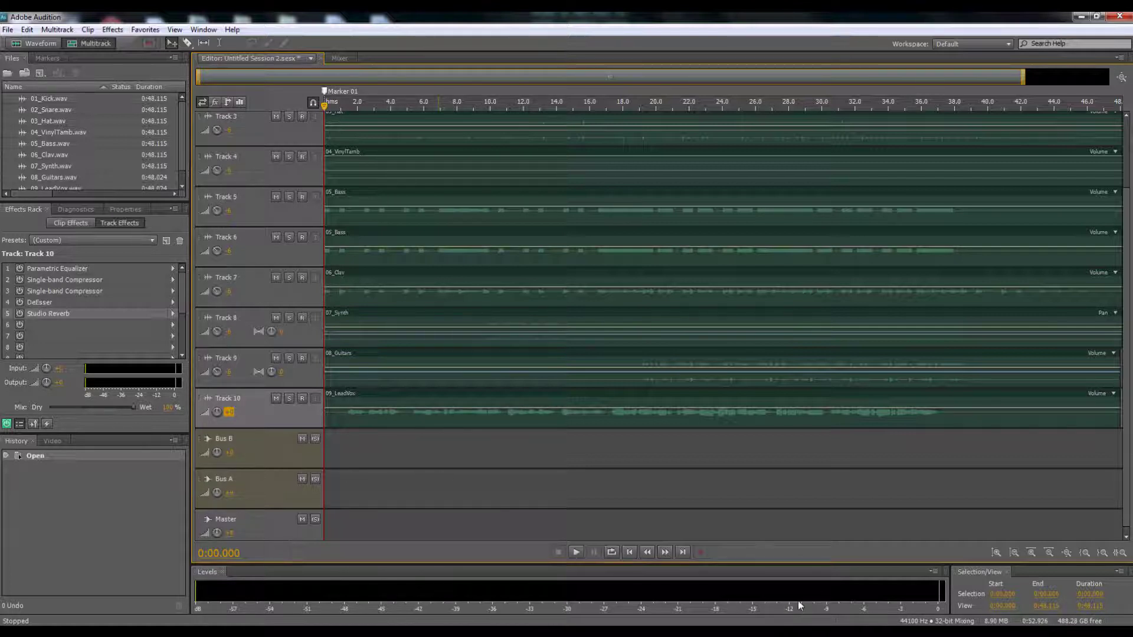
left_click(289, 399)
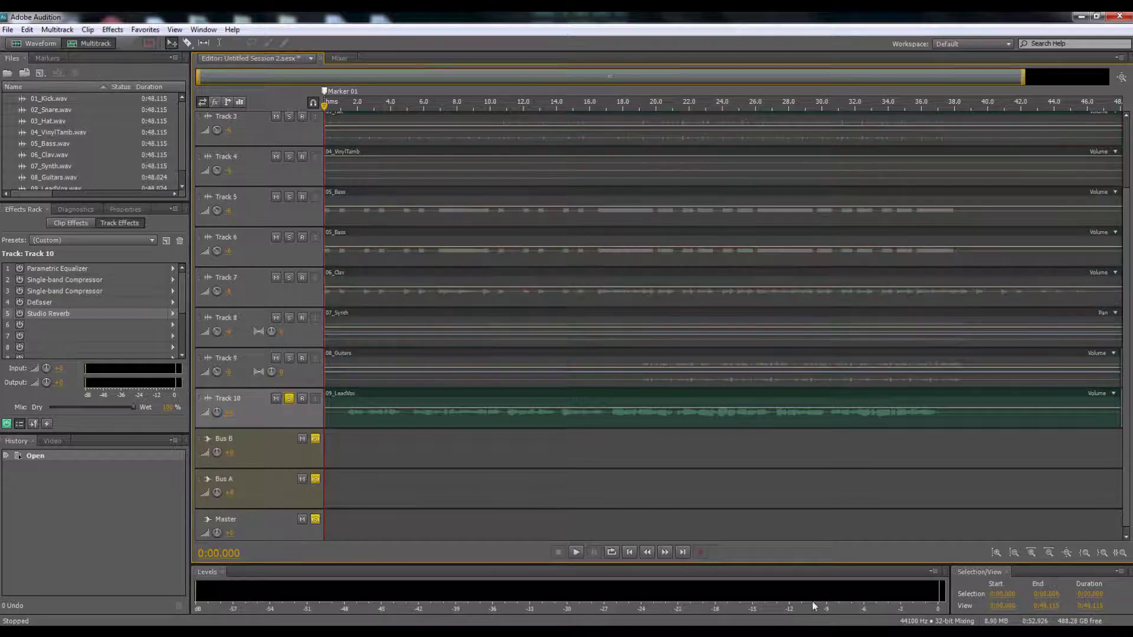
key("space")
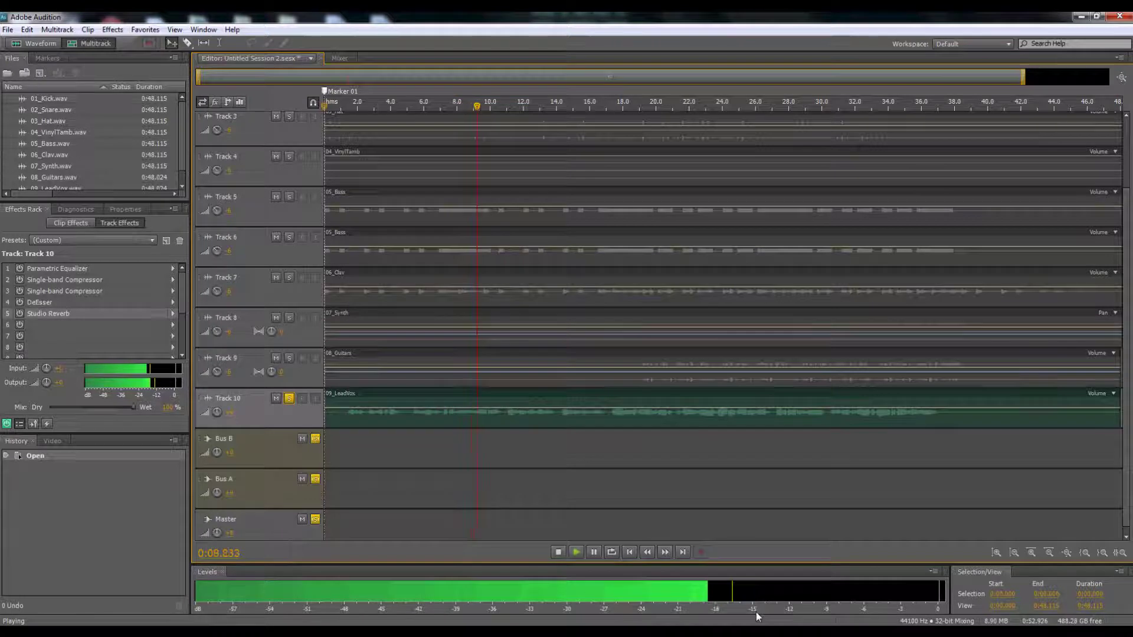
key("space")
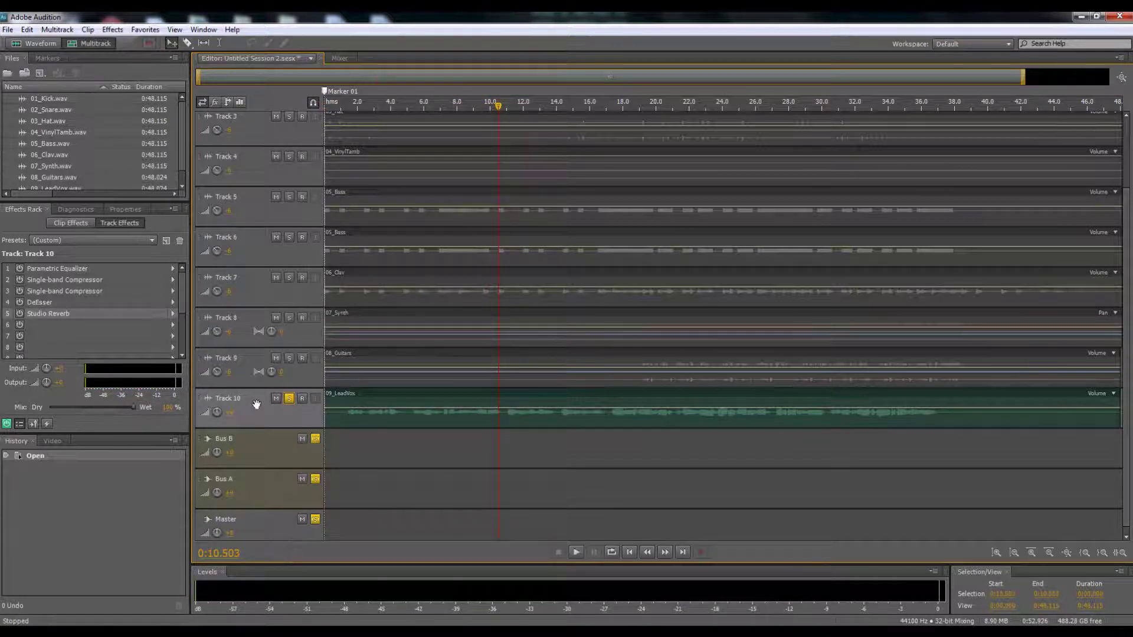
left_click(288, 400)
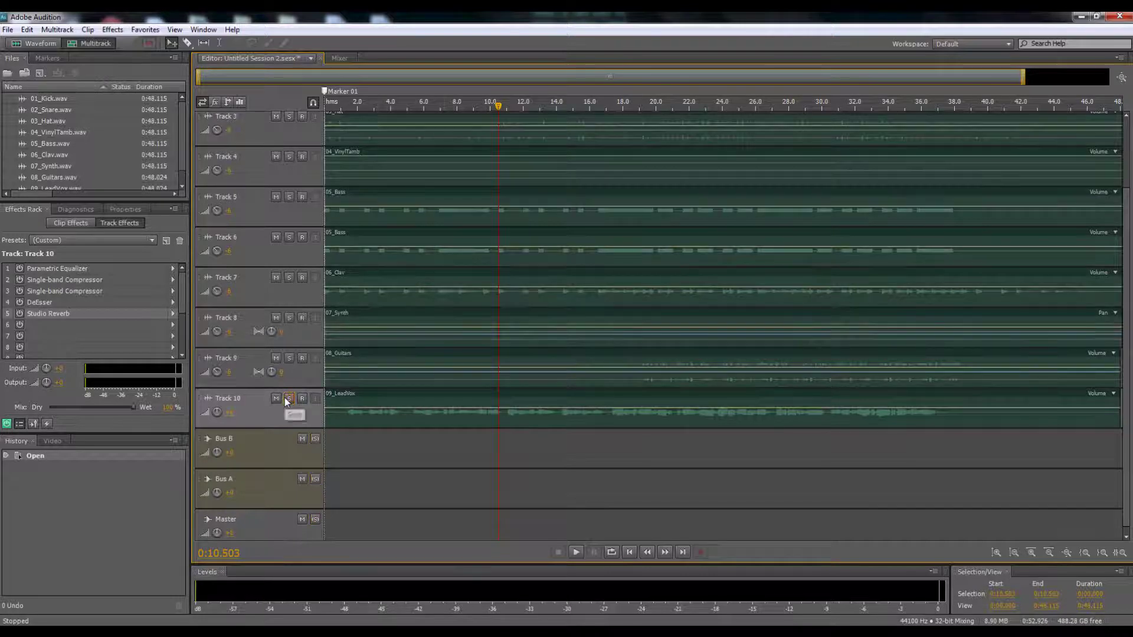
left_click(630, 552)
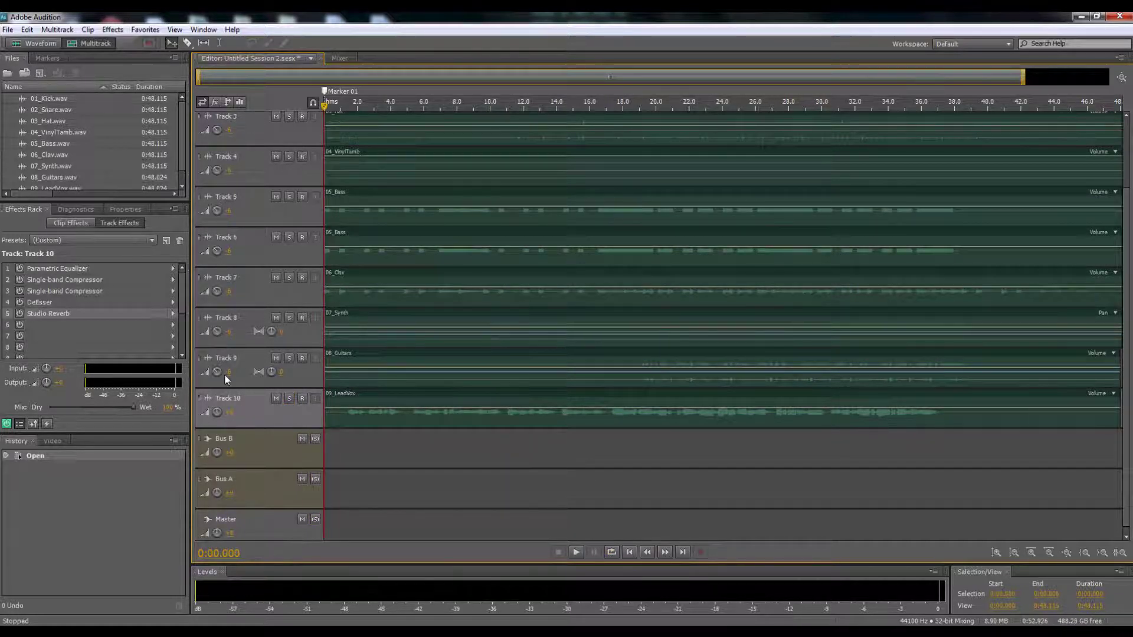
Step: Open the editor for Track 10's Parametric Equalizer and switch the effect on
left_click(174, 271)
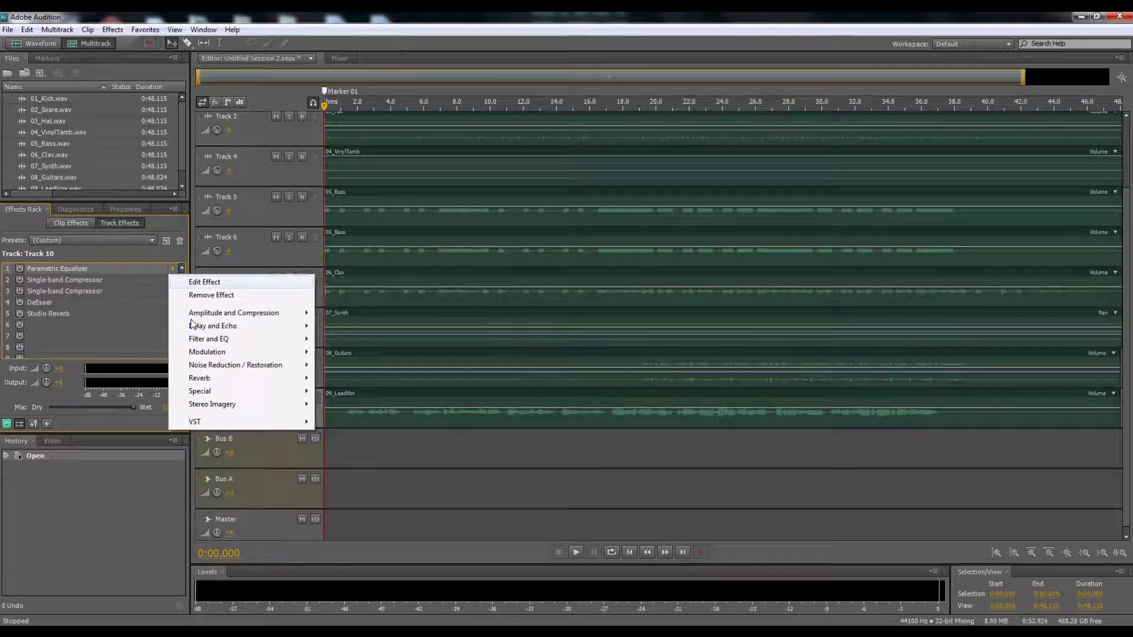
mouse_move(215, 338)
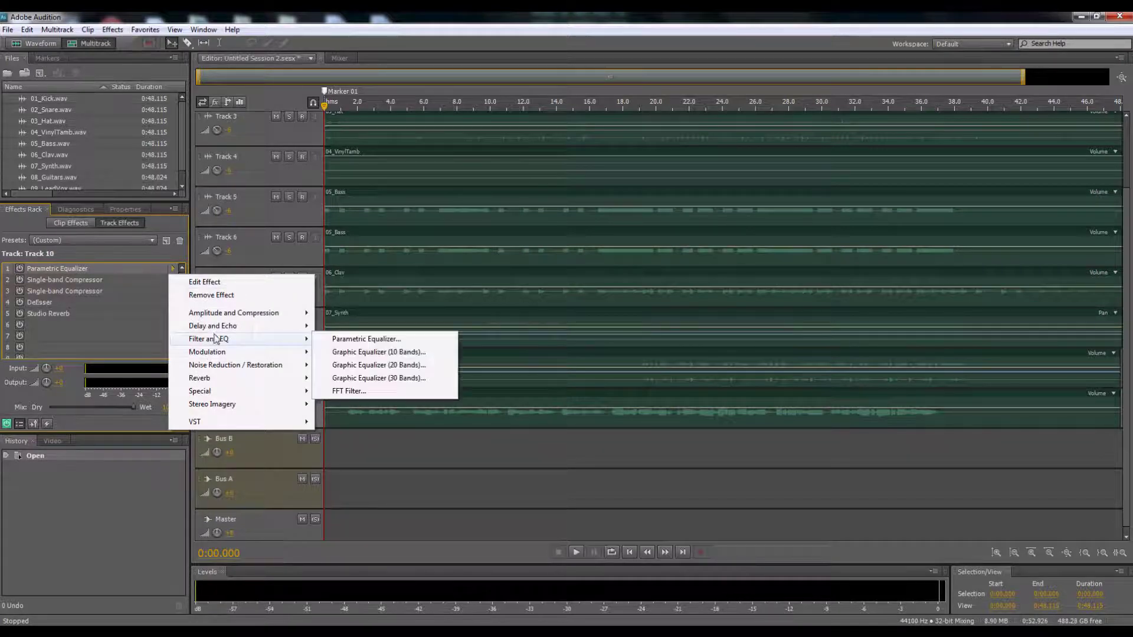
left_click(238, 282)
left_click(357, 459)
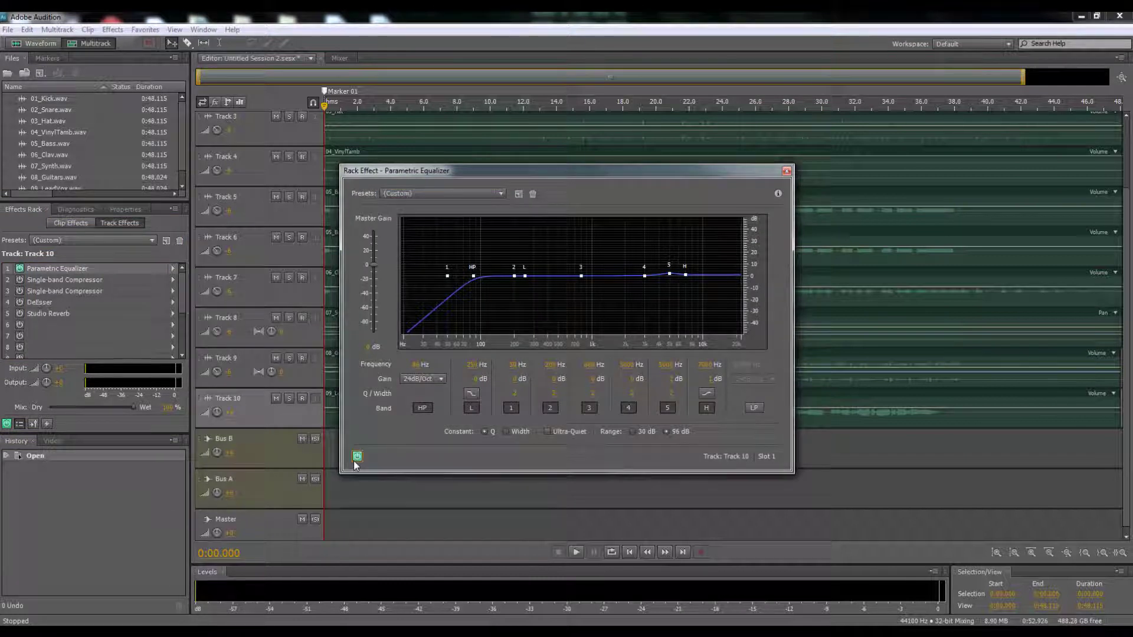
Step: Set high-pass 86 Hz, L band 250 Hz, band 5 gain 2 dB and band H gain 1 dB
left_click(415, 366)
left_click(467, 365)
left_click(475, 380)
left_click(670, 379)
left_click(705, 365)
left_click(709, 381)
left_click(670, 379)
left_click(704, 379)
left_click(787, 171)
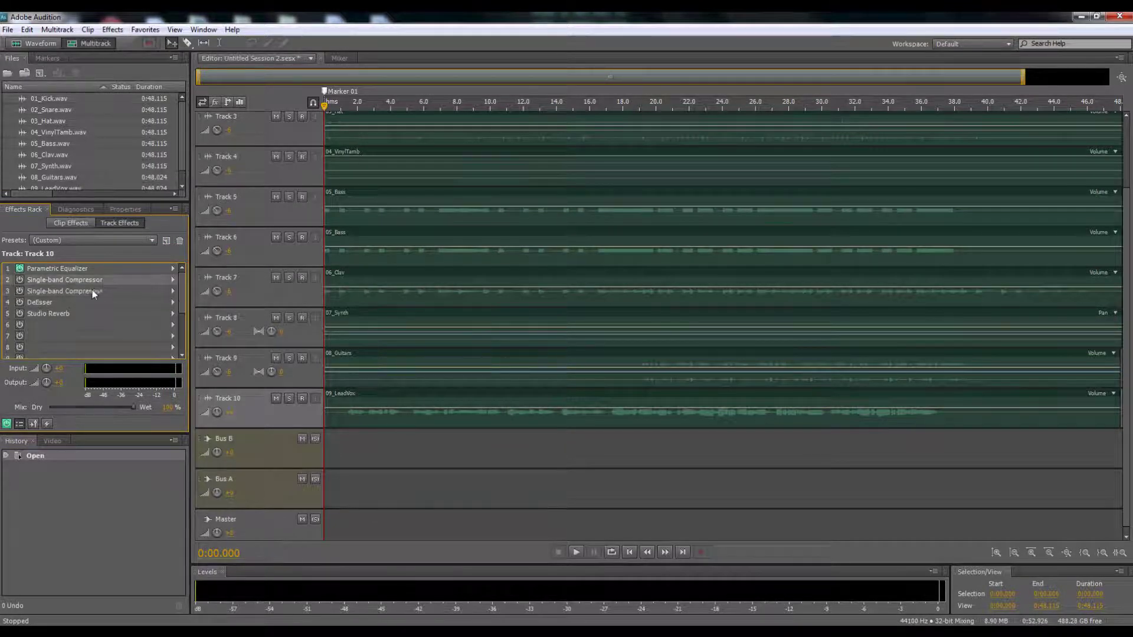
Step: Give the first compressor -16.5 dB threshold, 3:1 ratio, 7 ms attack, 100 ms release, 3.2 dB gain, and enable it
left_click(173, 281)
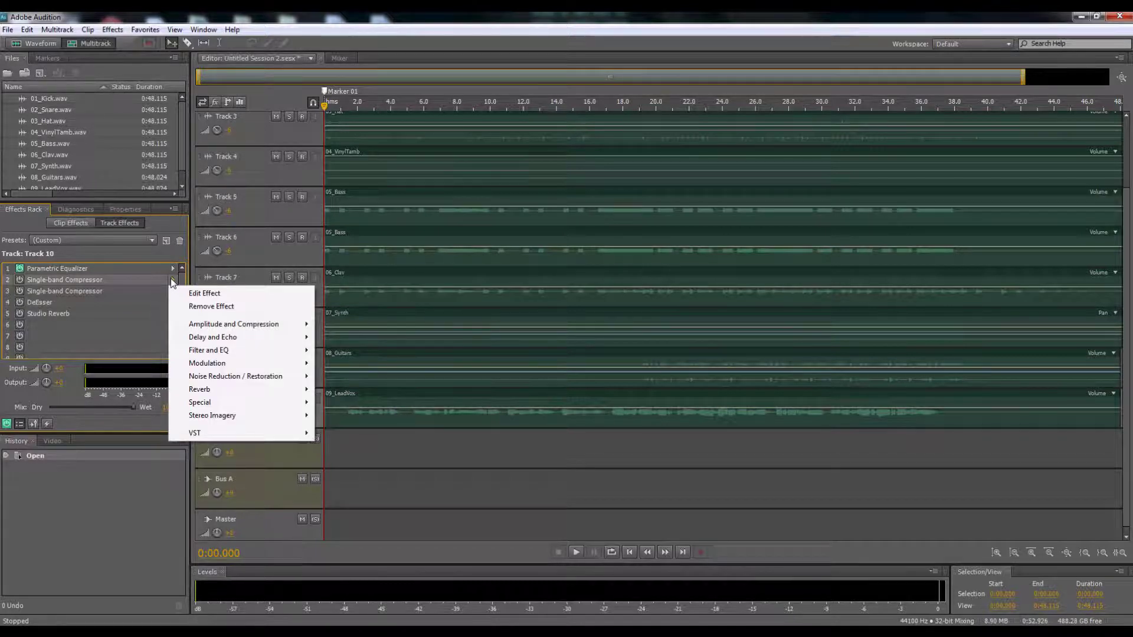
mouse_move(248, 324)
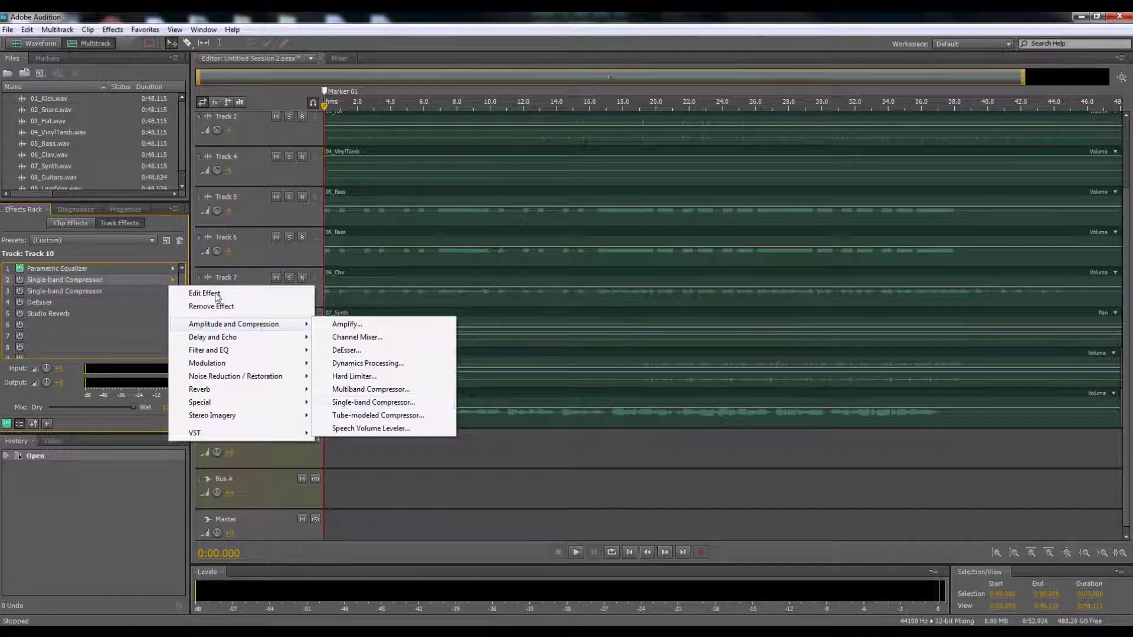
left_click(207, 294)
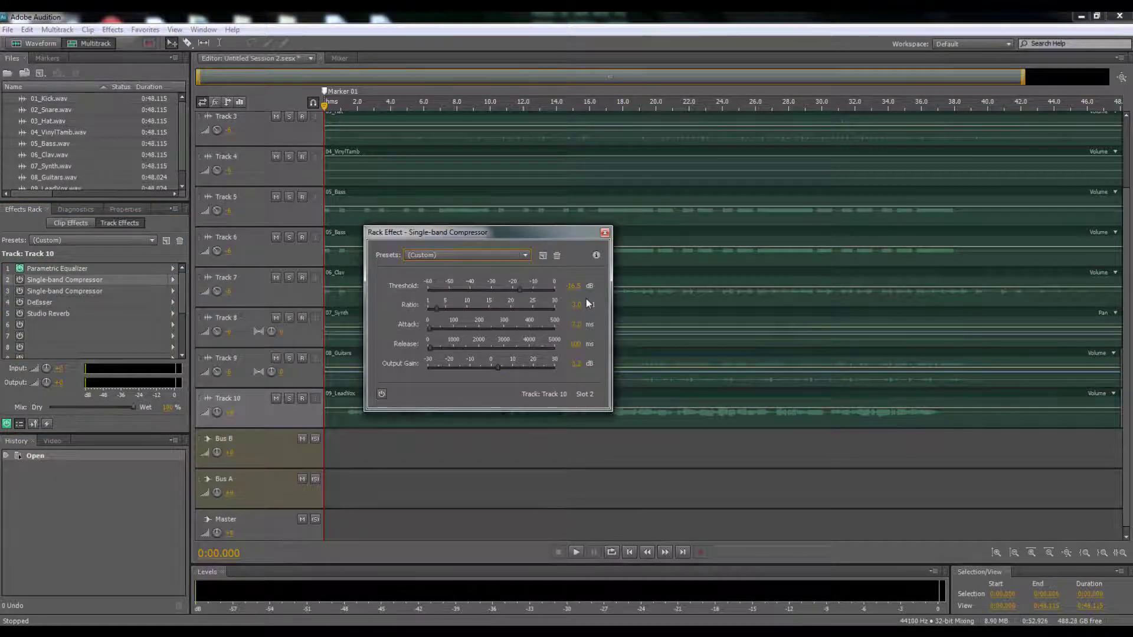
left_click(574, 285)
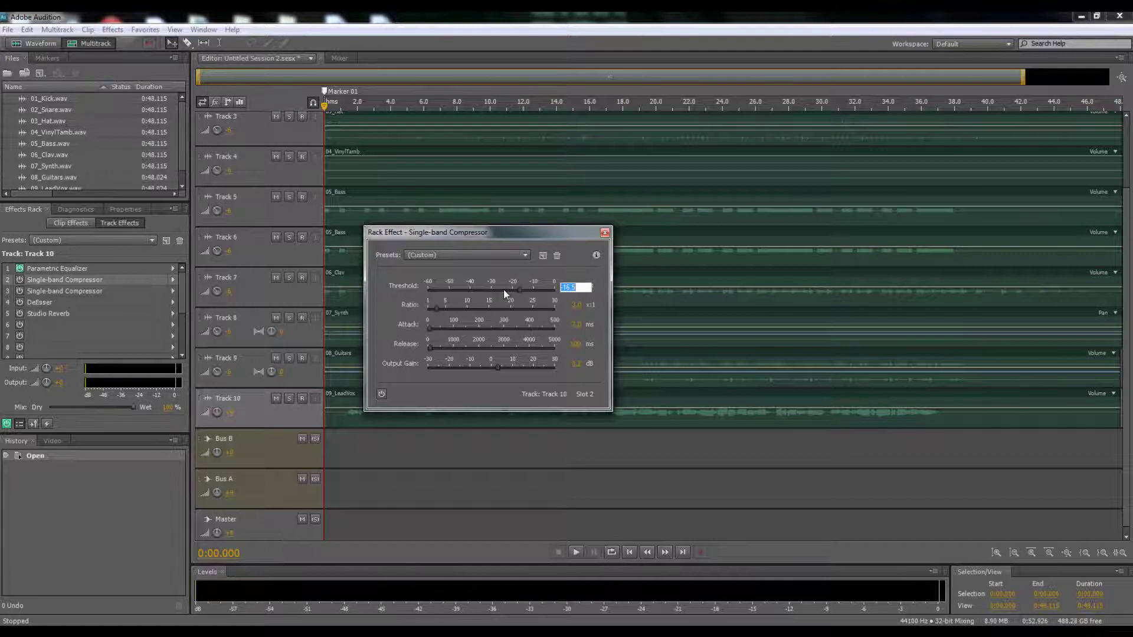
left_click(577, 308)
left_click(576, 327)
left_click(575, 344)
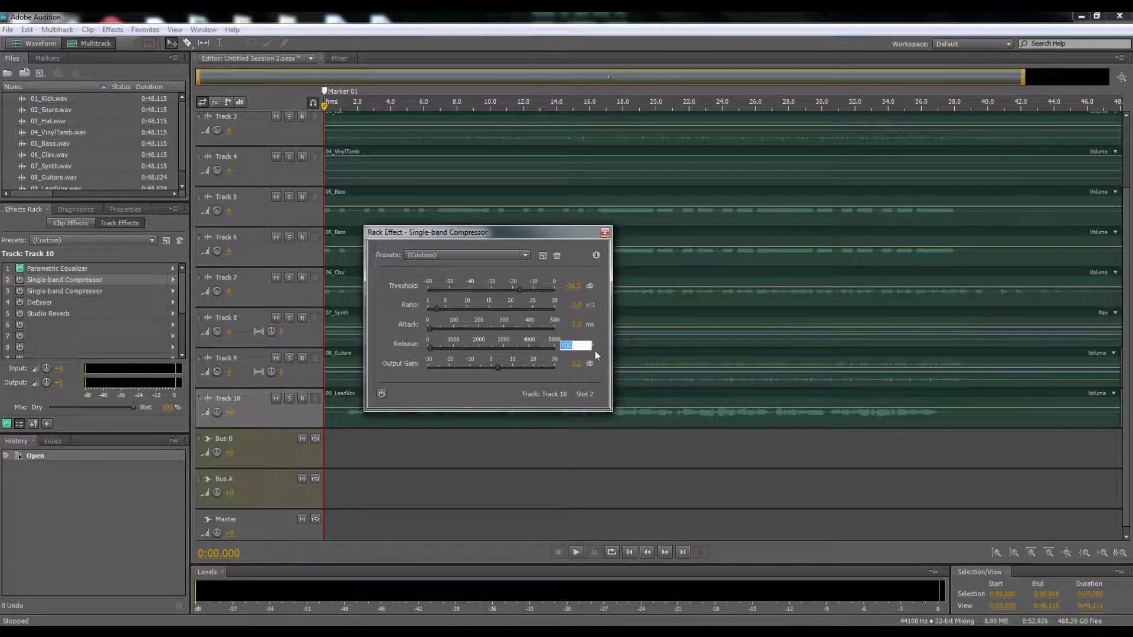
left_click(575, 364)
left_click(381, 394)
left_click(172, 291)
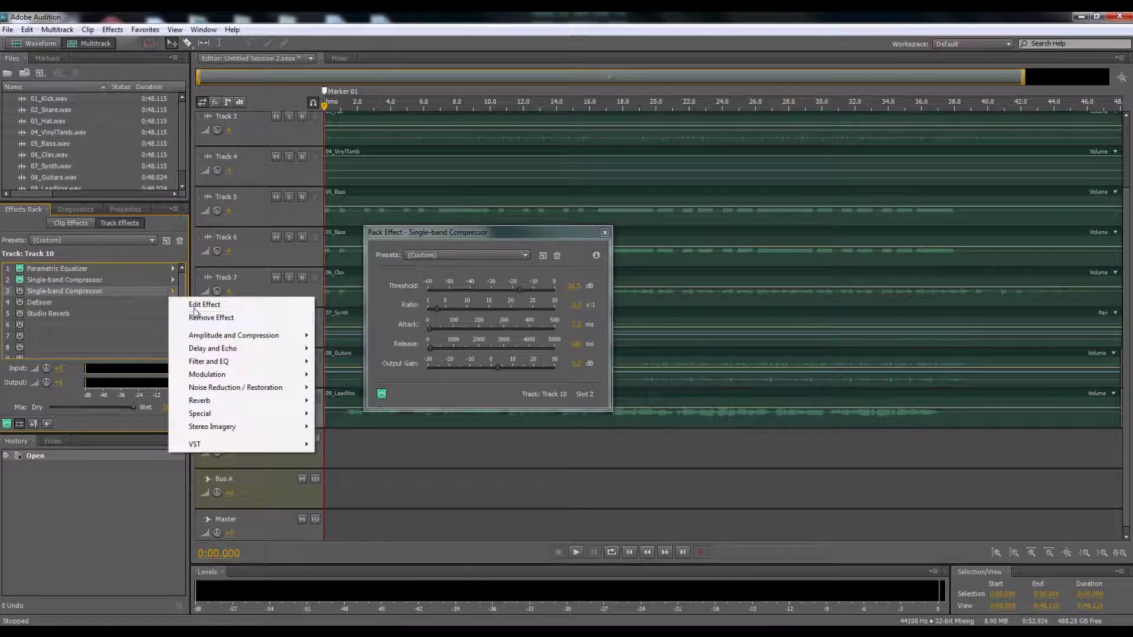
Step: Switch on the second Single-band Compressor and close both compressor settings windows
left_click(217, 313)
left_click(628, 393)
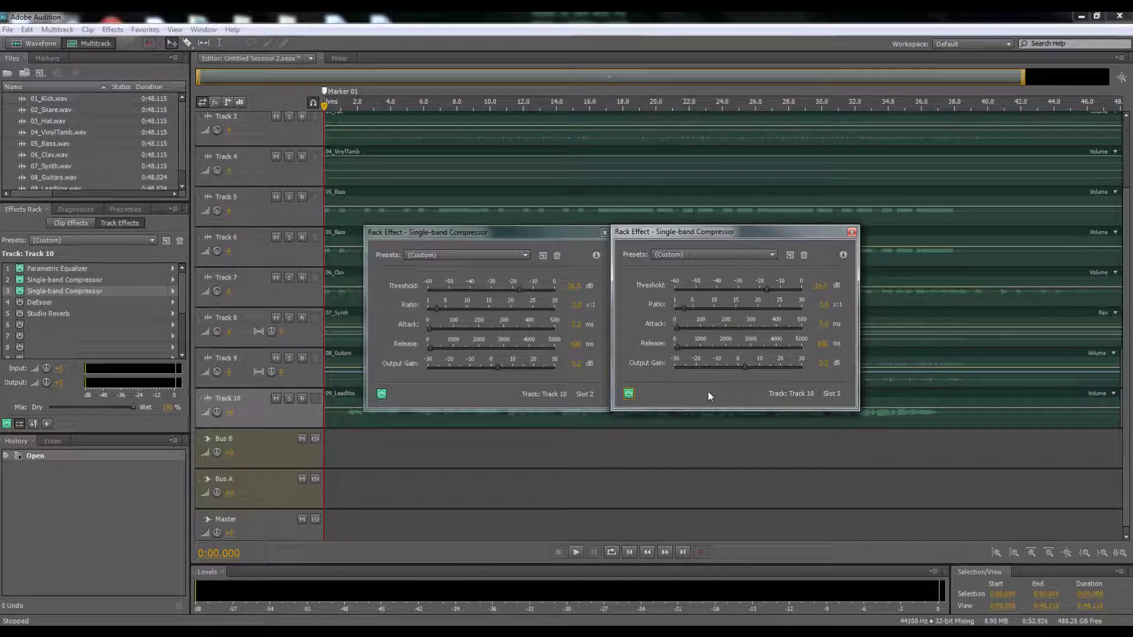
left_click(408, 388)
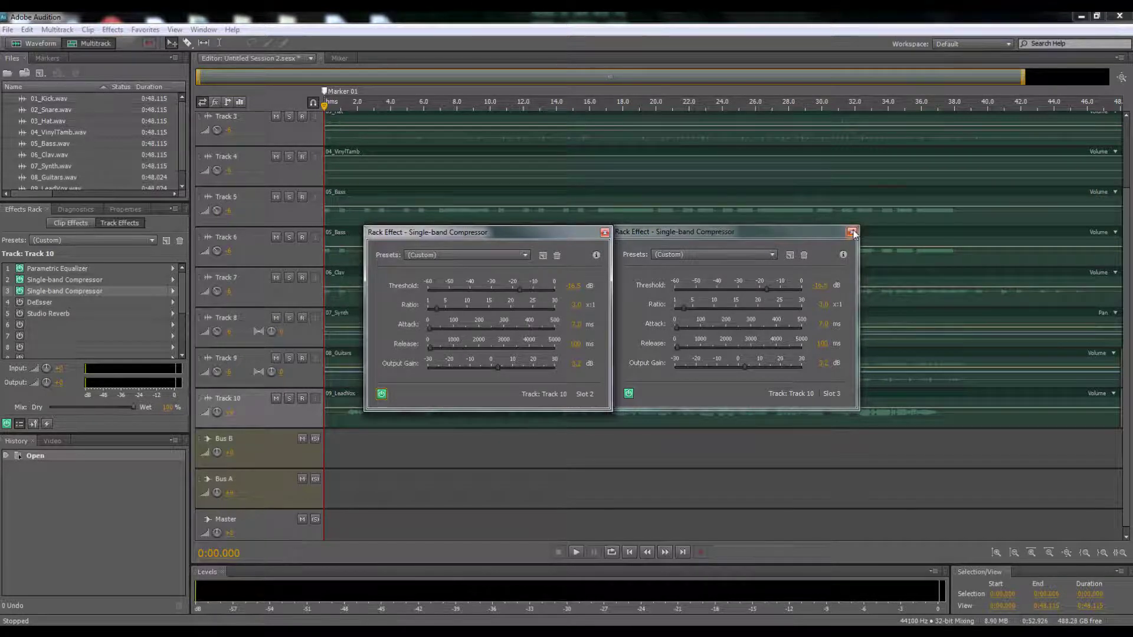
left_click(604, 233)
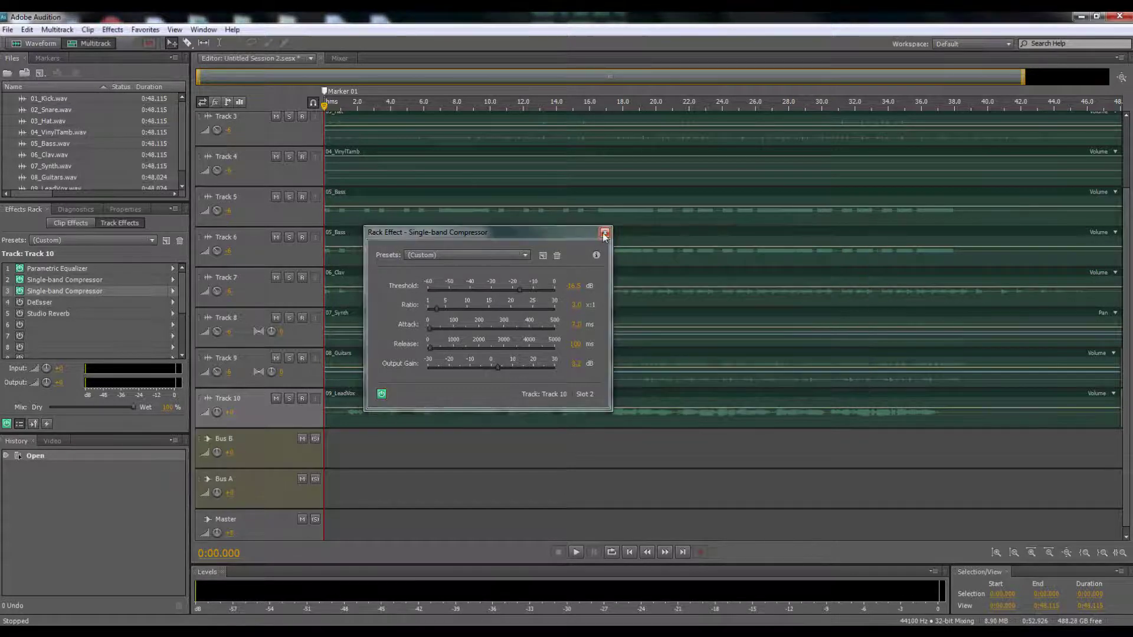
left_click(604, 233)
left_click(173, 303)
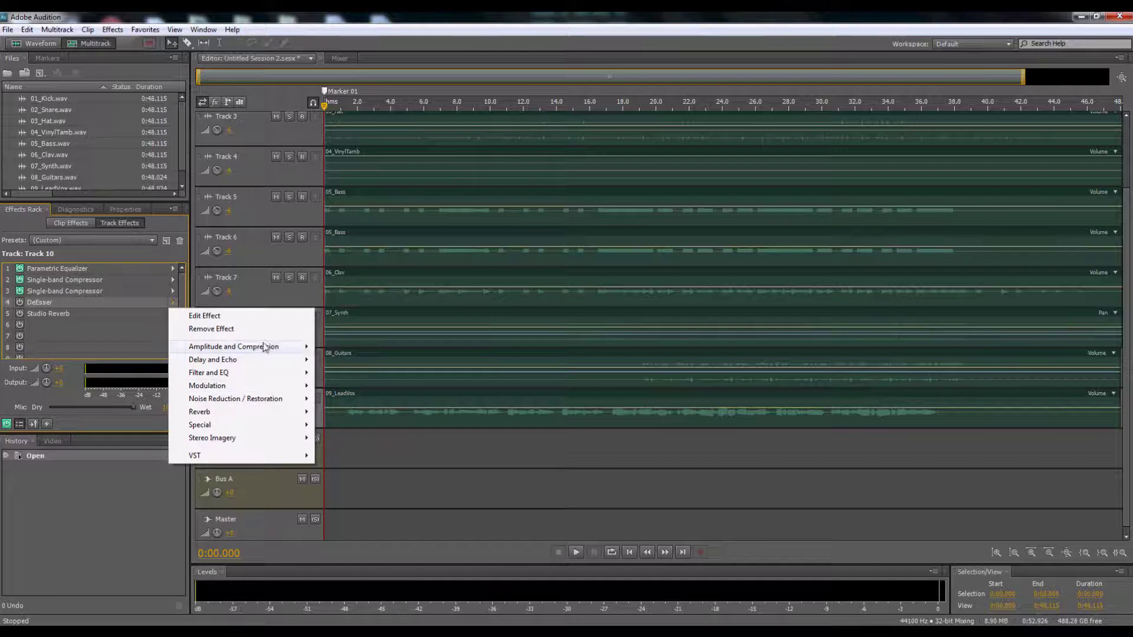
Step: Keep the Female Voice DeEsser preset and raise the DeEsser centre frequency to 2300 Hz
mouse_move(277, 348)
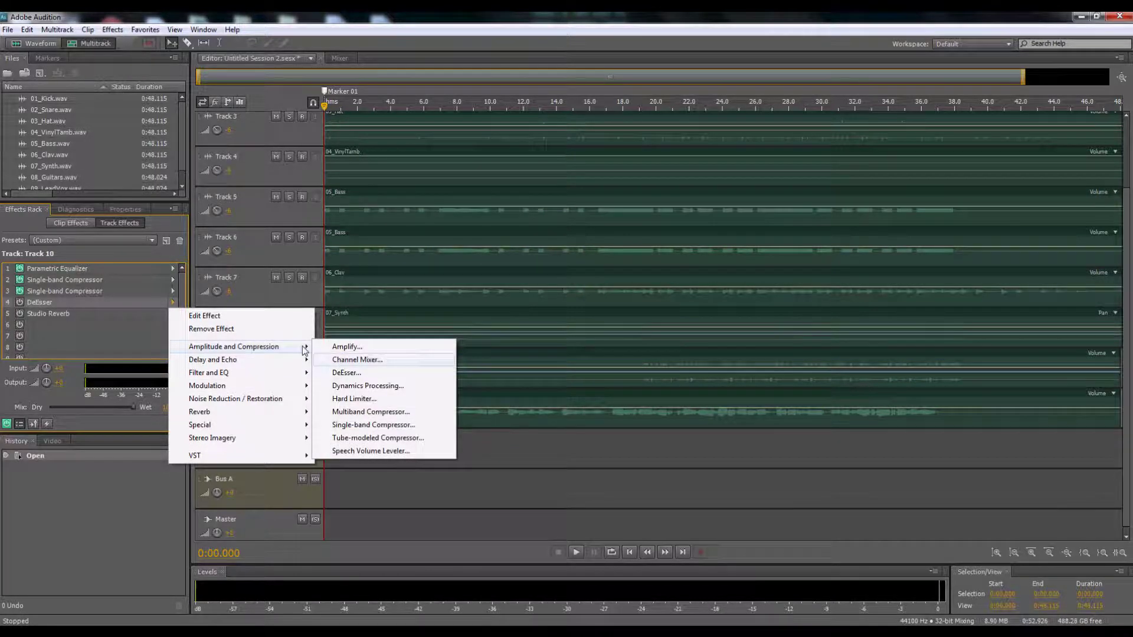
left_click(205, 316)
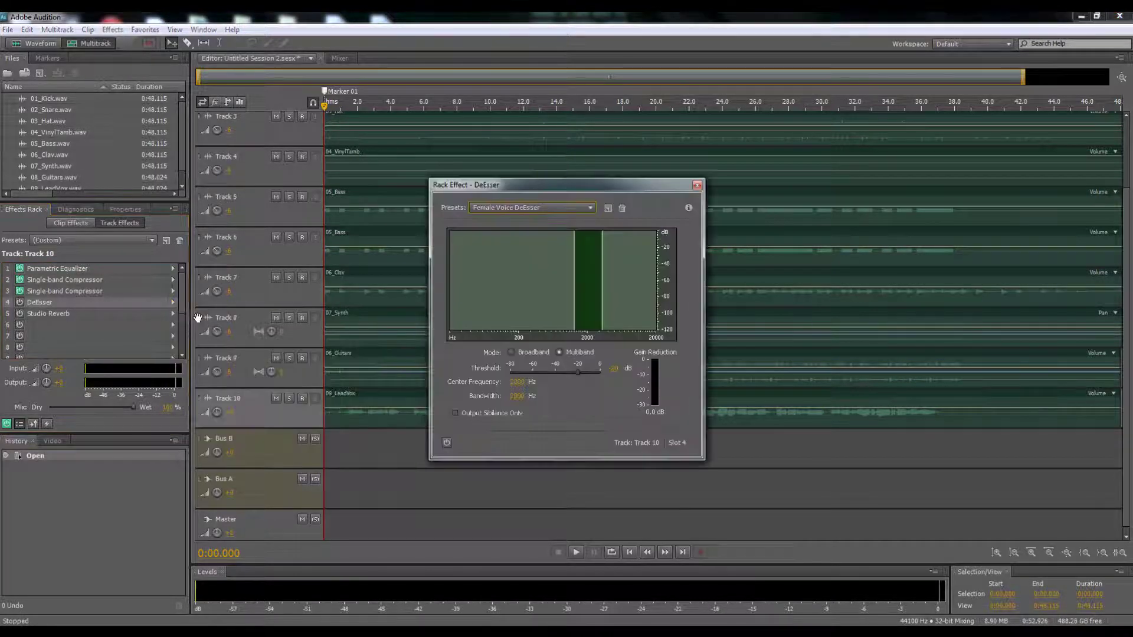
left_click(525, 208)
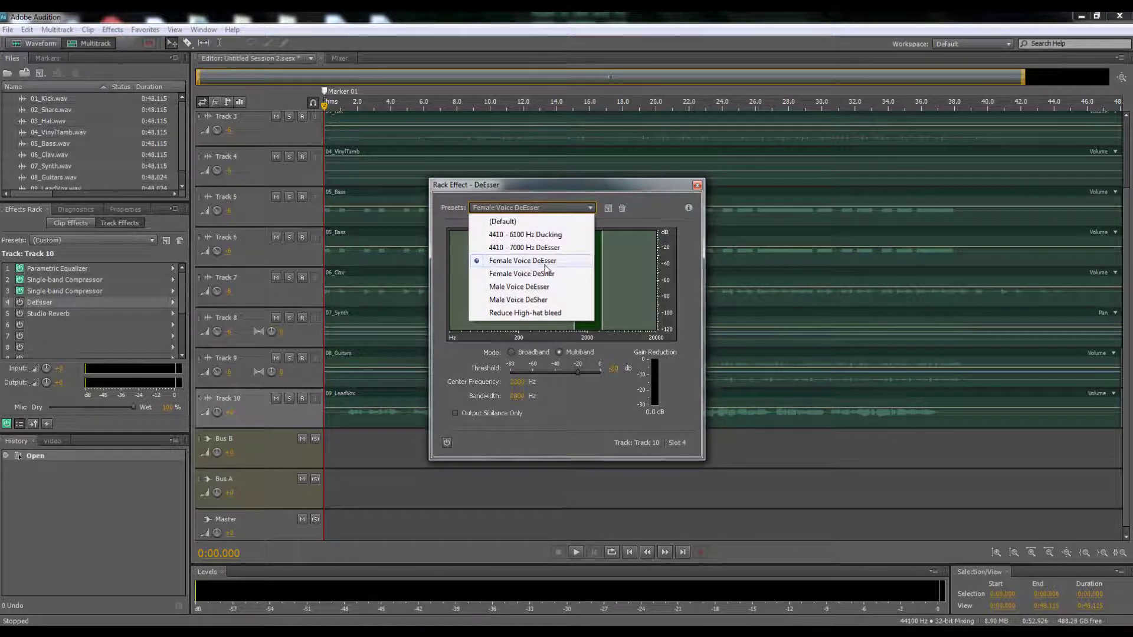
left_click(545, 266)
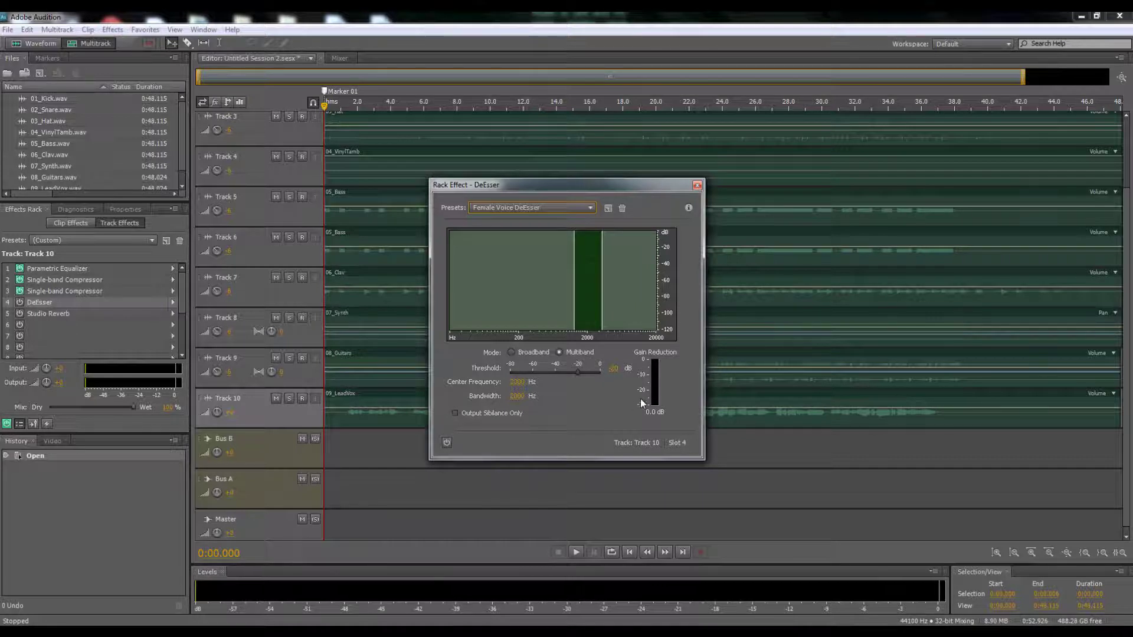
left_click_drag(517, 381, 524, 382)
left_click(515, 207)
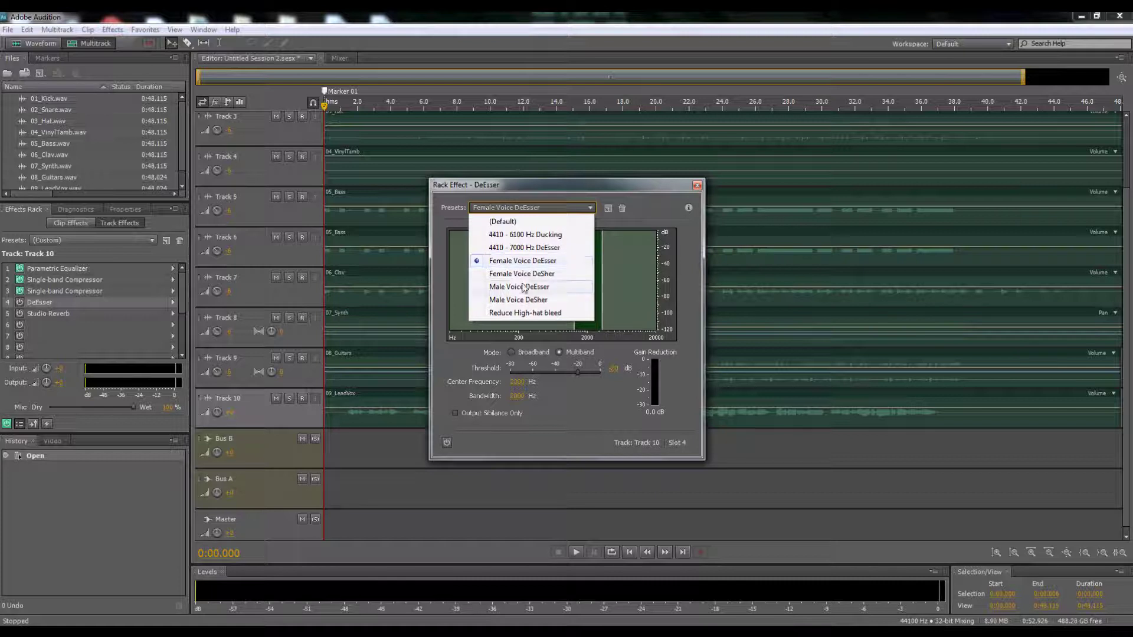
left_click(561, 421)
Step: Close the DeEsser settings and power on the DeEsser and Studio Reverb
left_click(697, 184)
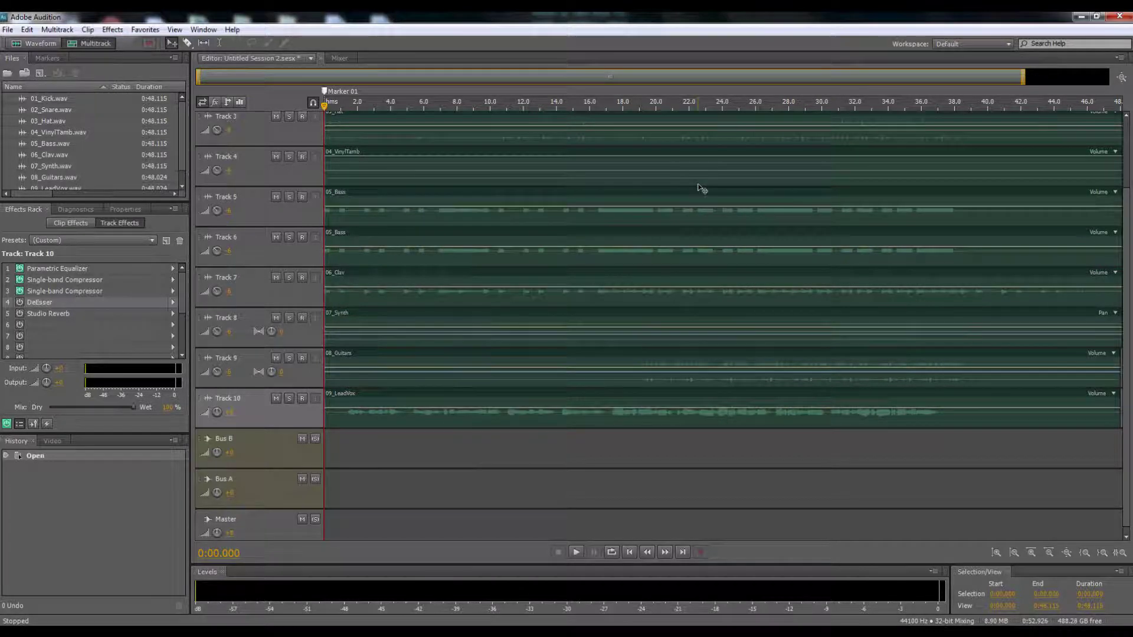
left_click(19, 302)
left_click(20, 314)
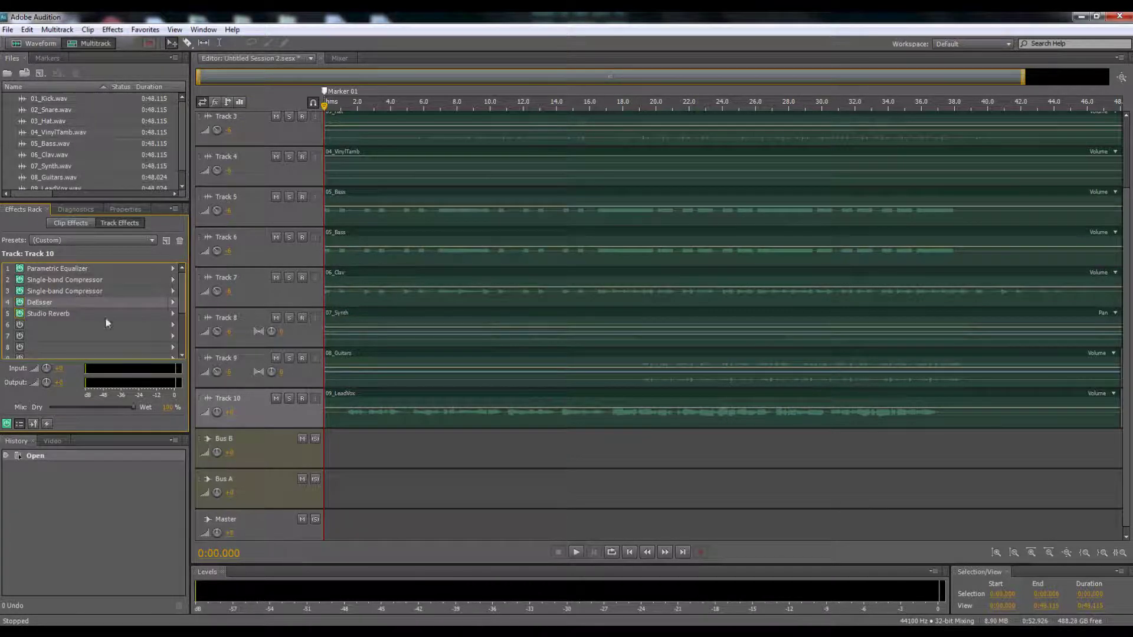
Step: Keep Studio Reverb on its (Custom) preset and enter Dry 100 and Wet 20.3 output levels
left_click(173, 313)
mouse_move(199, 423)
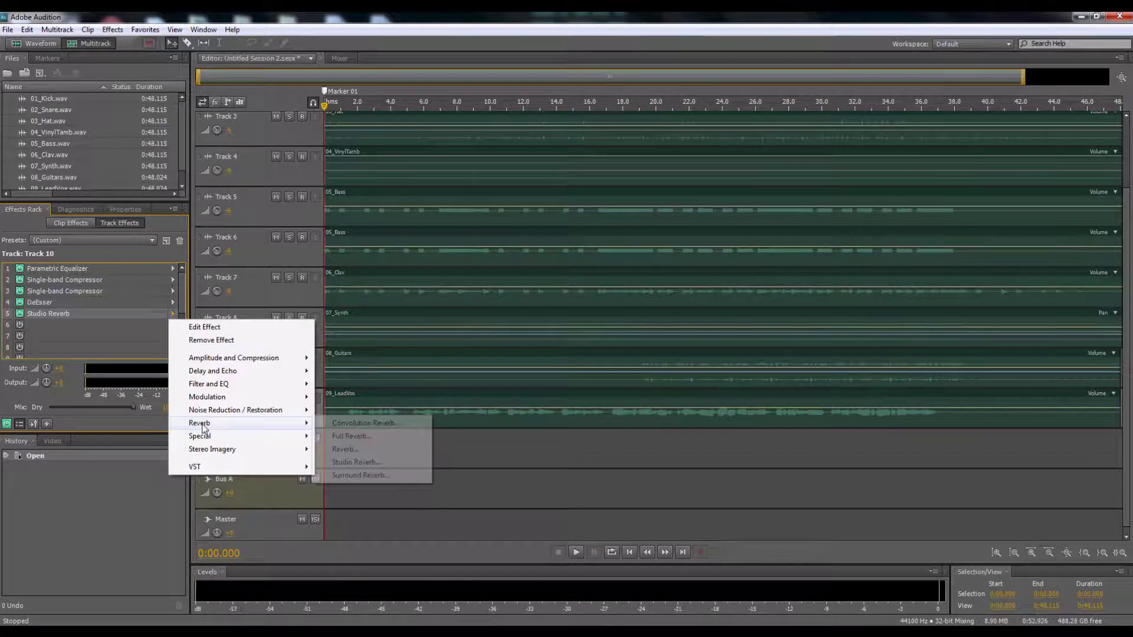
left_click(201, 331)
left_click(554, 211)
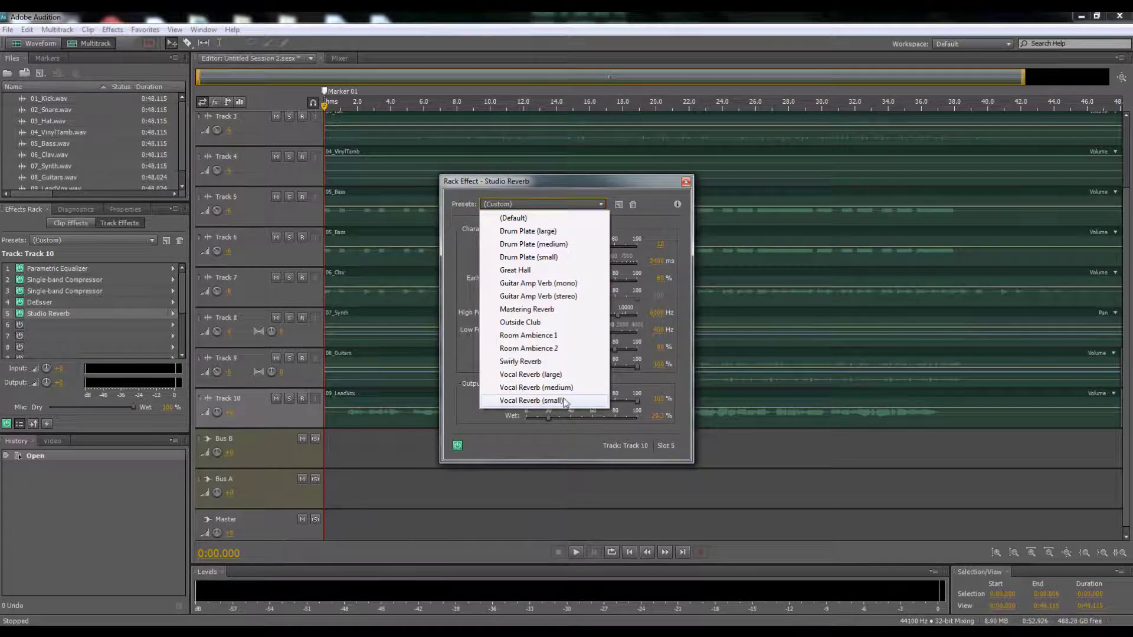
left_click(528, 433)
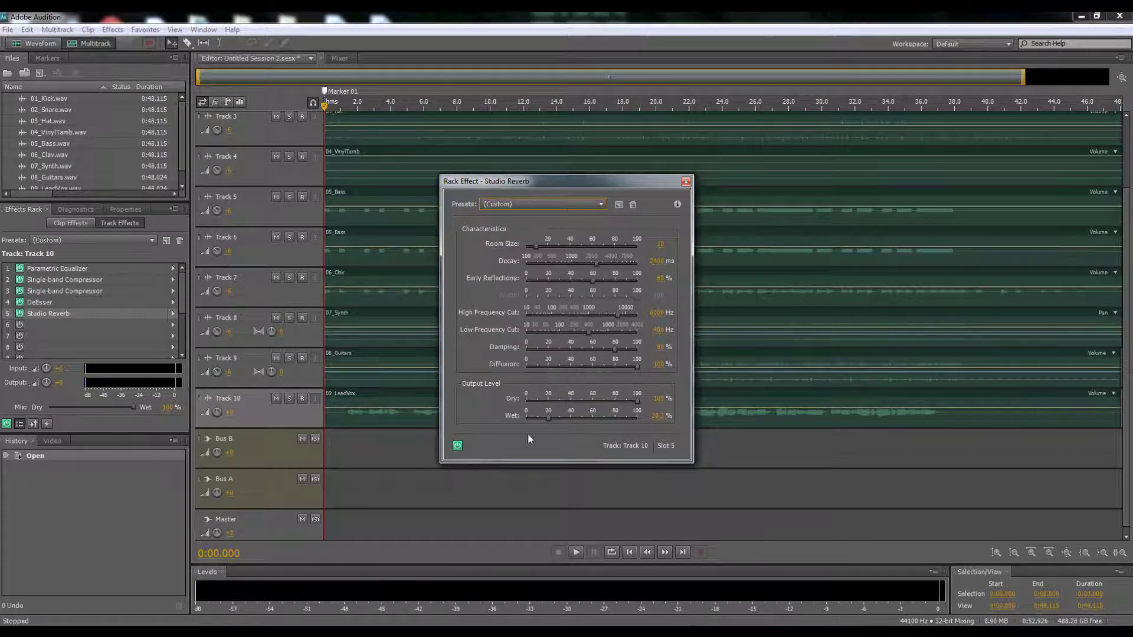
left_click(653, 399)
key("Return")
left_click(656, 416)
key("Return")
left_click(686, 183)
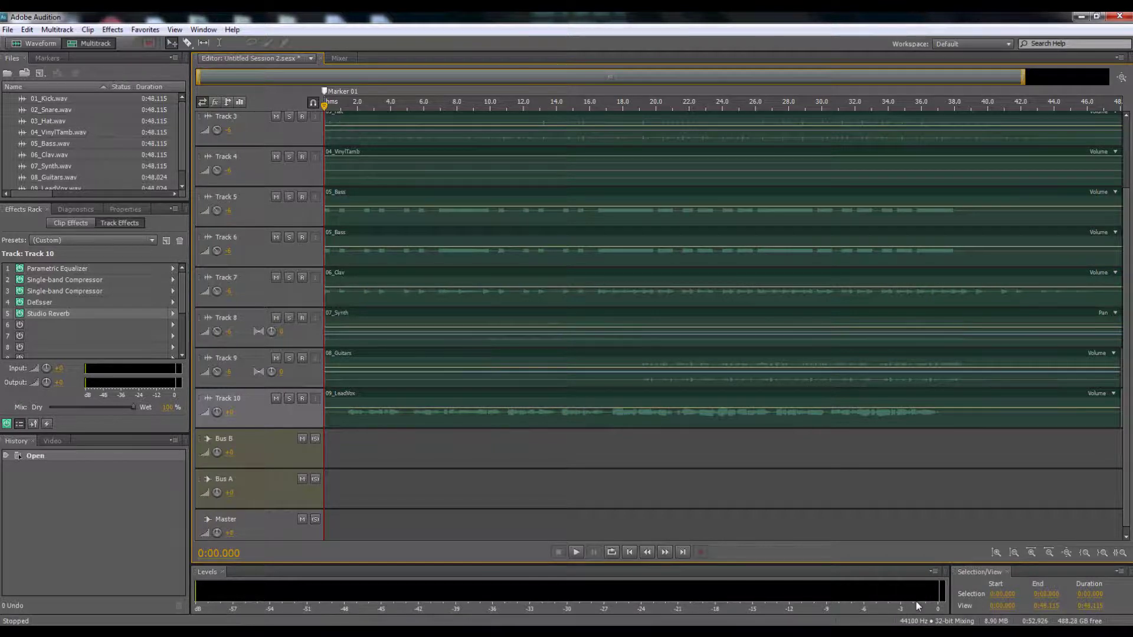
Step: Set Track 10's volume to -3 dB
left_click(231, 412)
type("-3")
key("Return")
Step: Select Tracks 9 through 4 in turn to check their effects
left_click(225, 372)
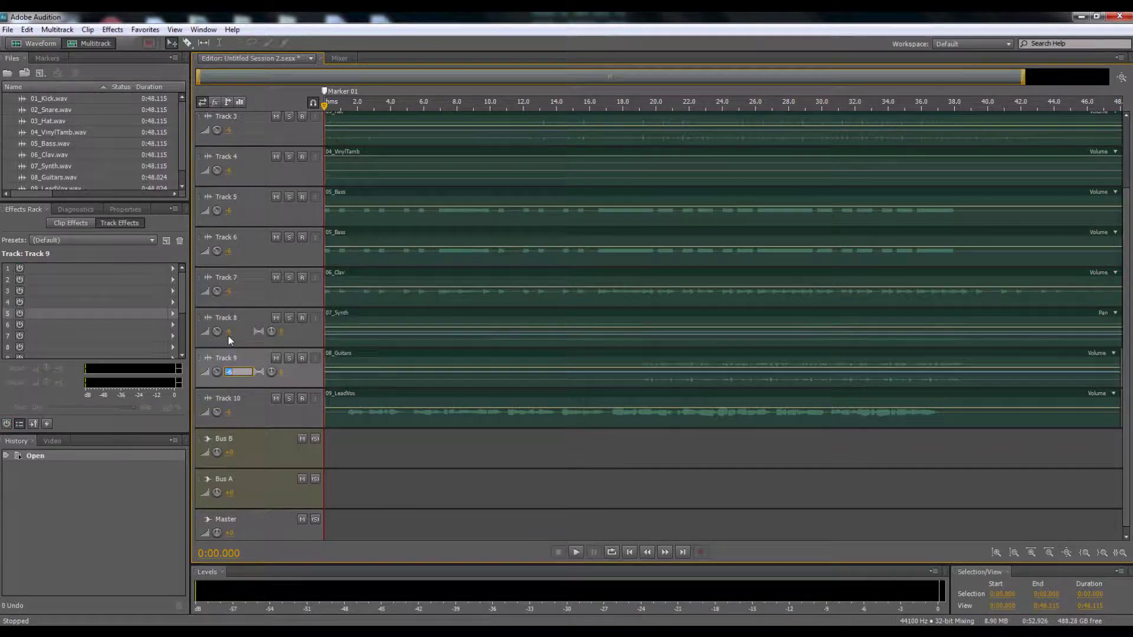
left_click(229, 332)
left_click(230, 289)
left_click(227, 251)
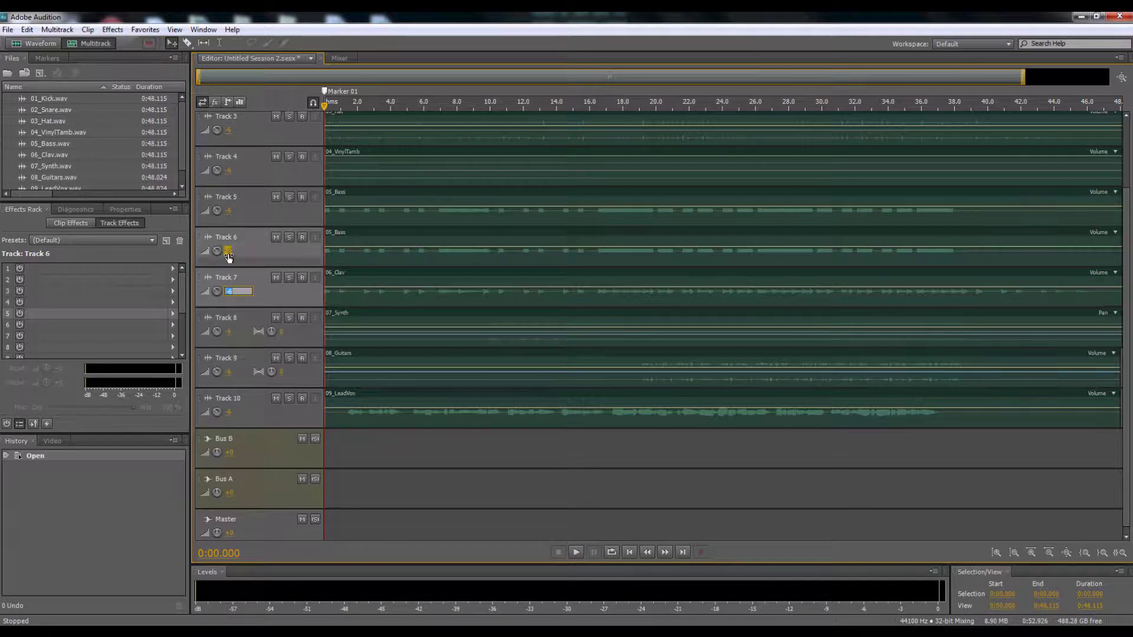
left_click(226, 213)
left_click(231, 159)
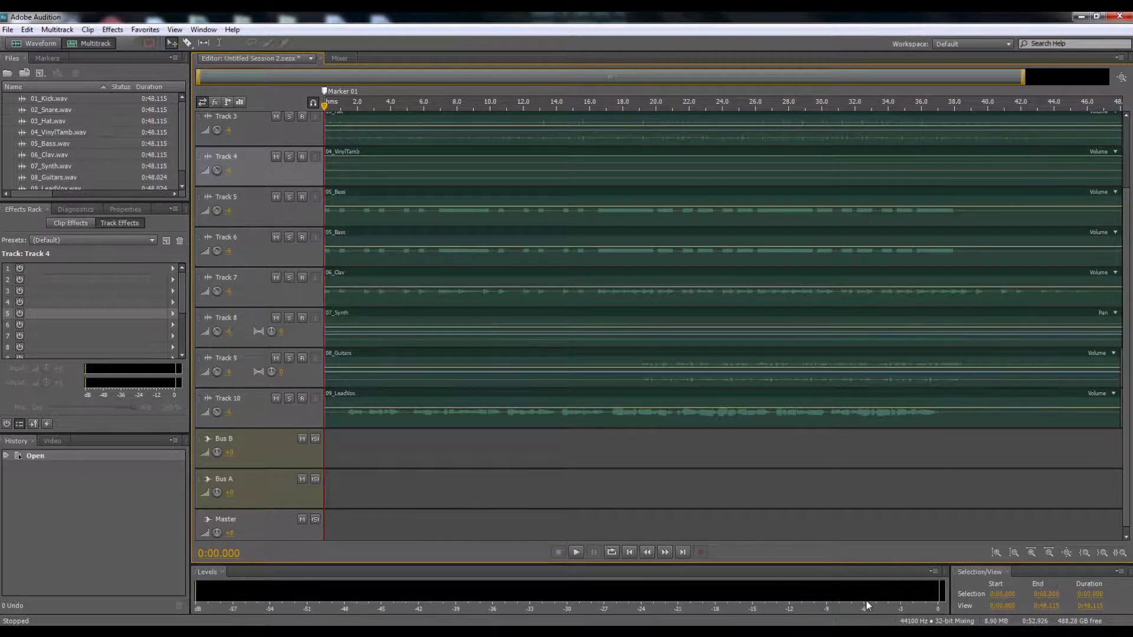
Step: Play the session for a few seconds, stop, and return the playhead to 0:00.000
key("space")
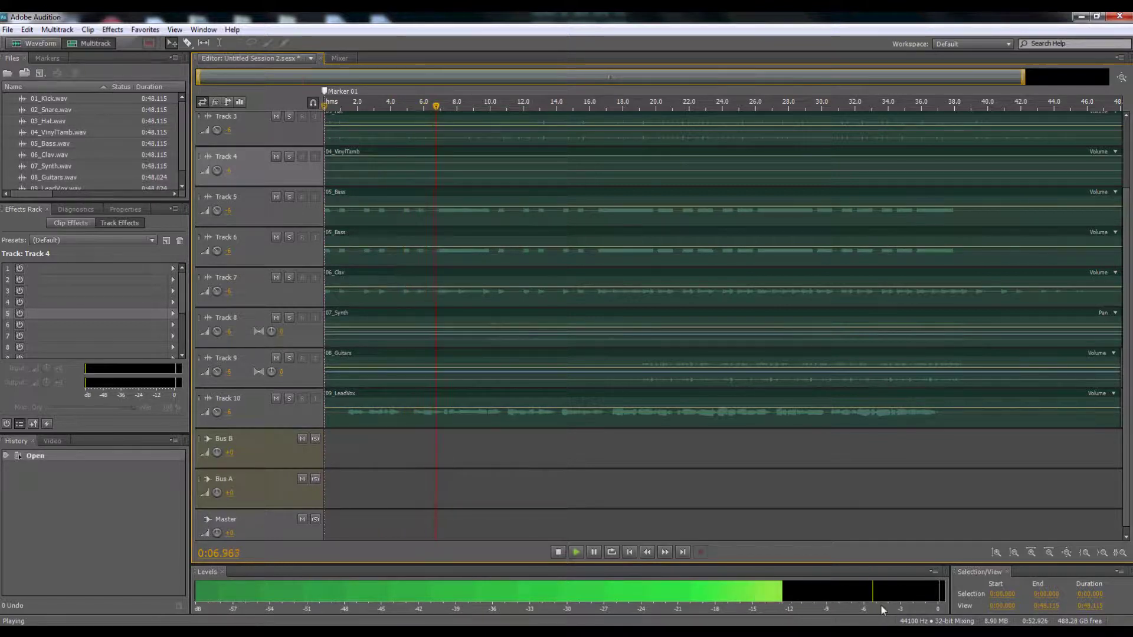
key("space")
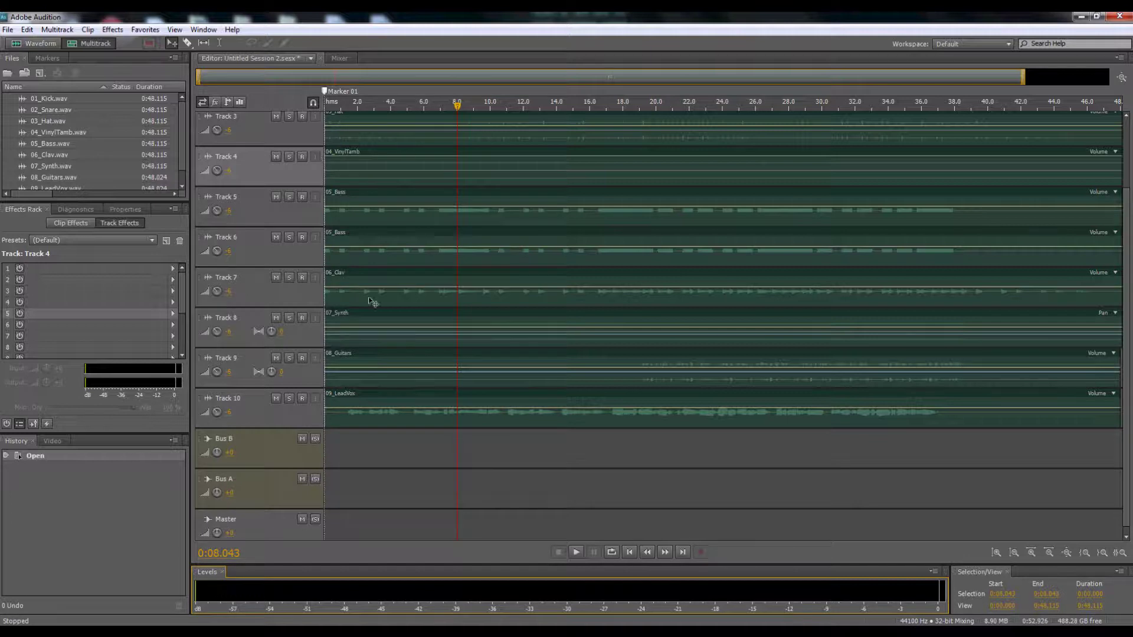
left_click(629, 553)
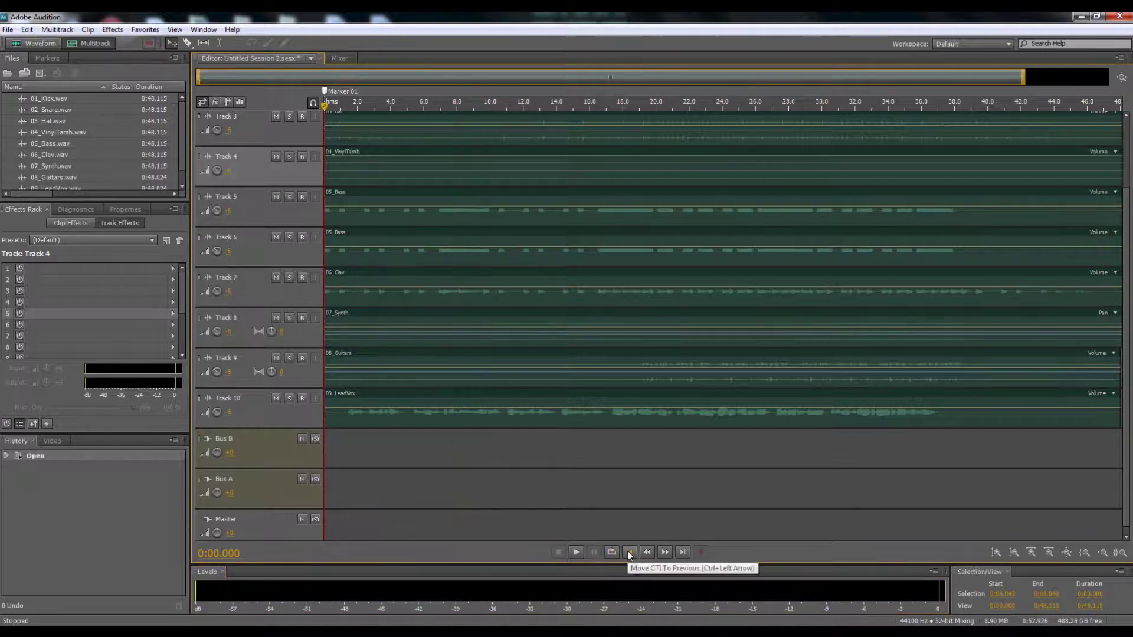